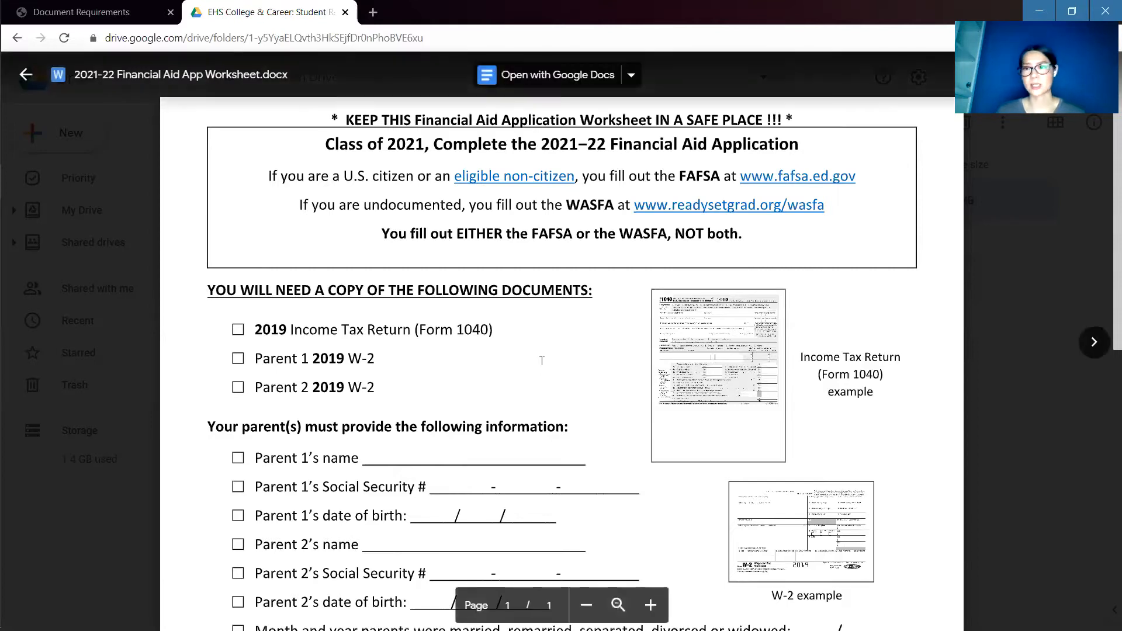
Read through the required documents and parent information listed in the 2021-22 Financial Aid App Worksheet.
scroll(604, 334, down, 1)
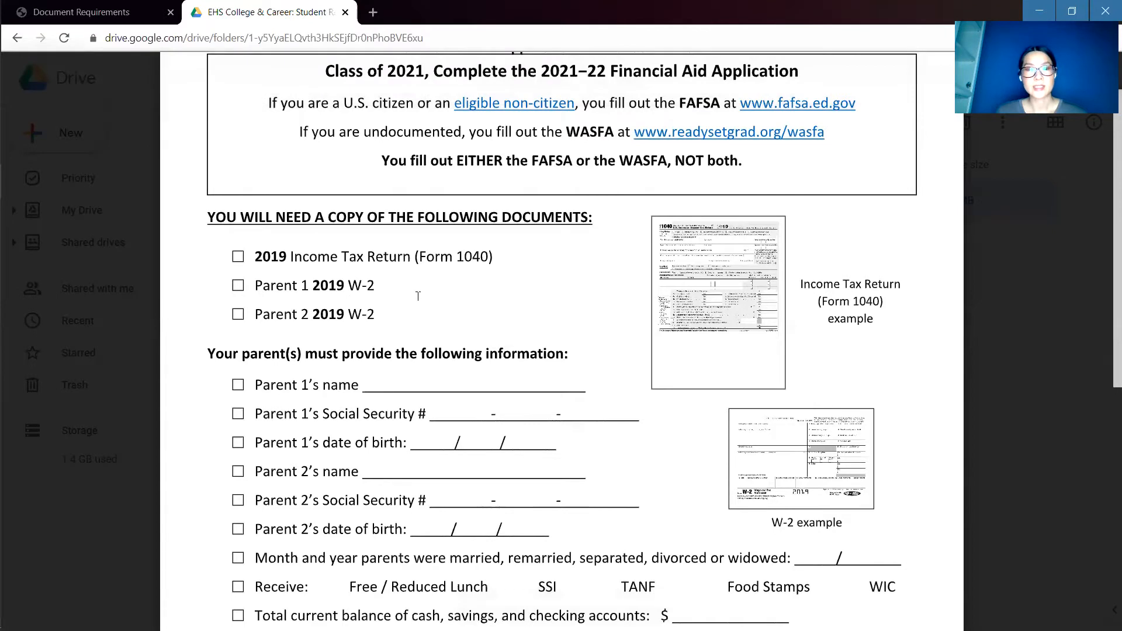
scroll(418, 296, down, 2)
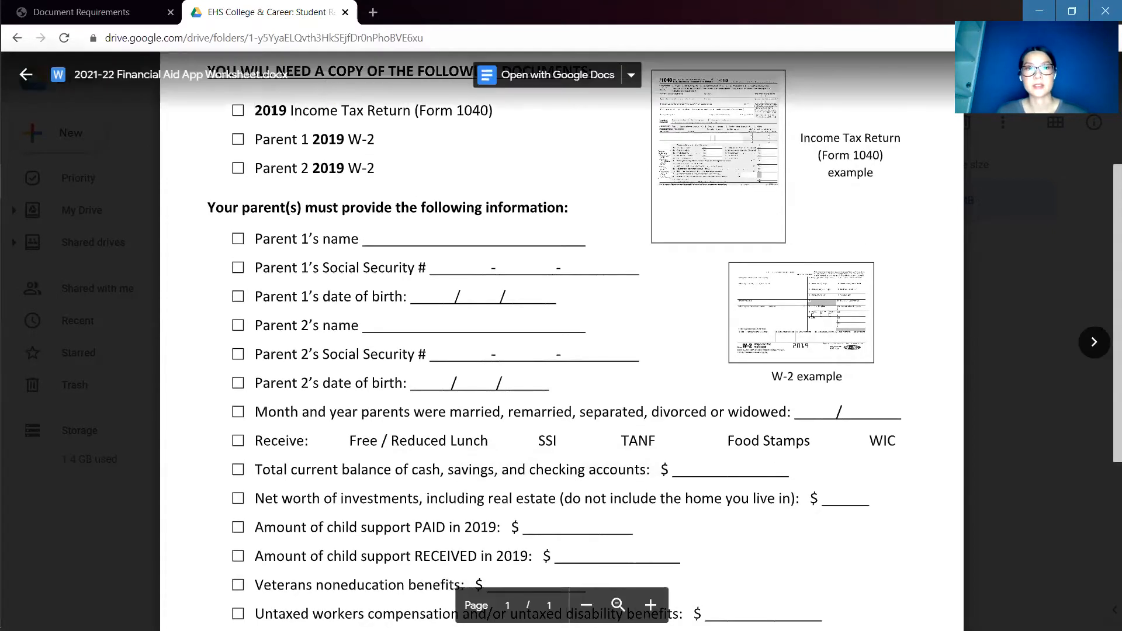
scroll(453, 252, down, 5)
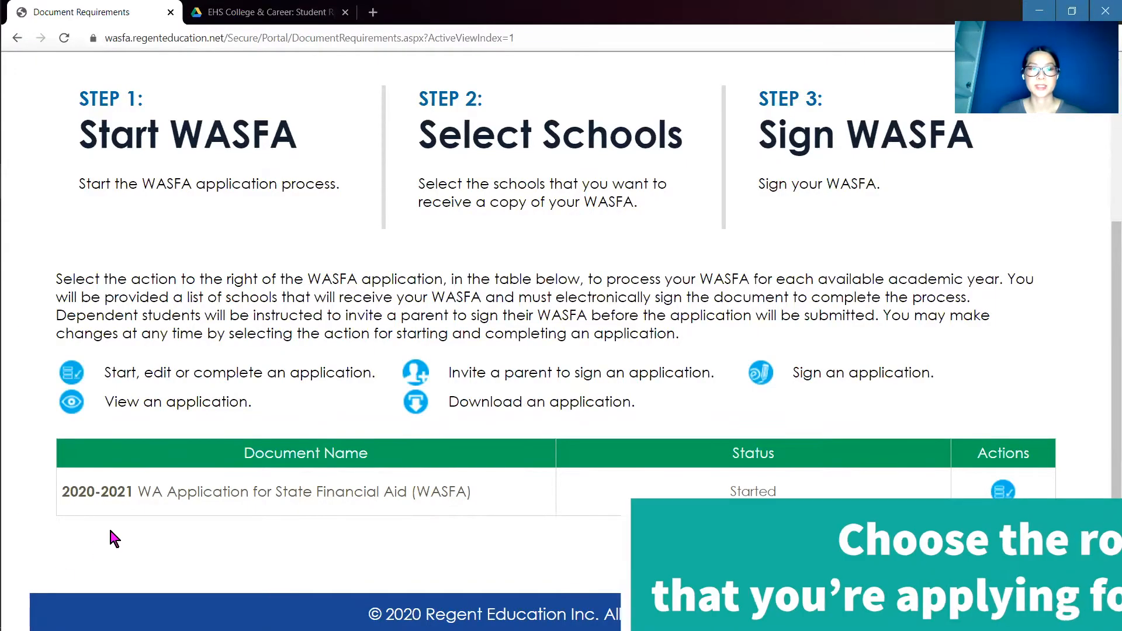
Switch to the WASFA portal and open the 2020-2021 WA Application for State Financial Aid for editing.
drag(62, 492, 495, 490)
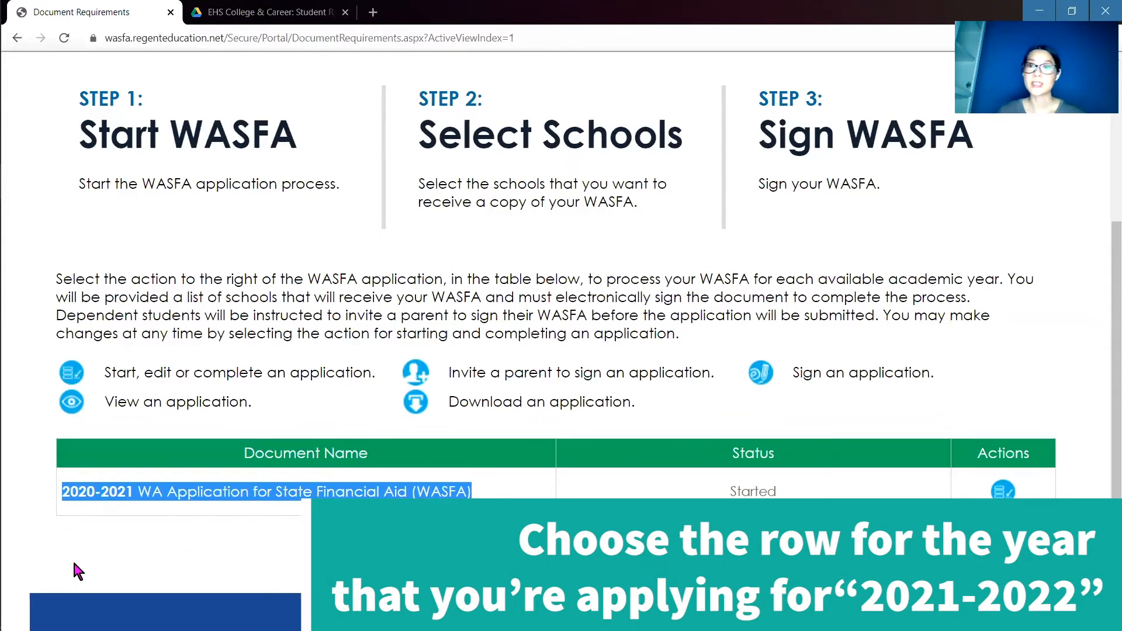
click(66, 543)
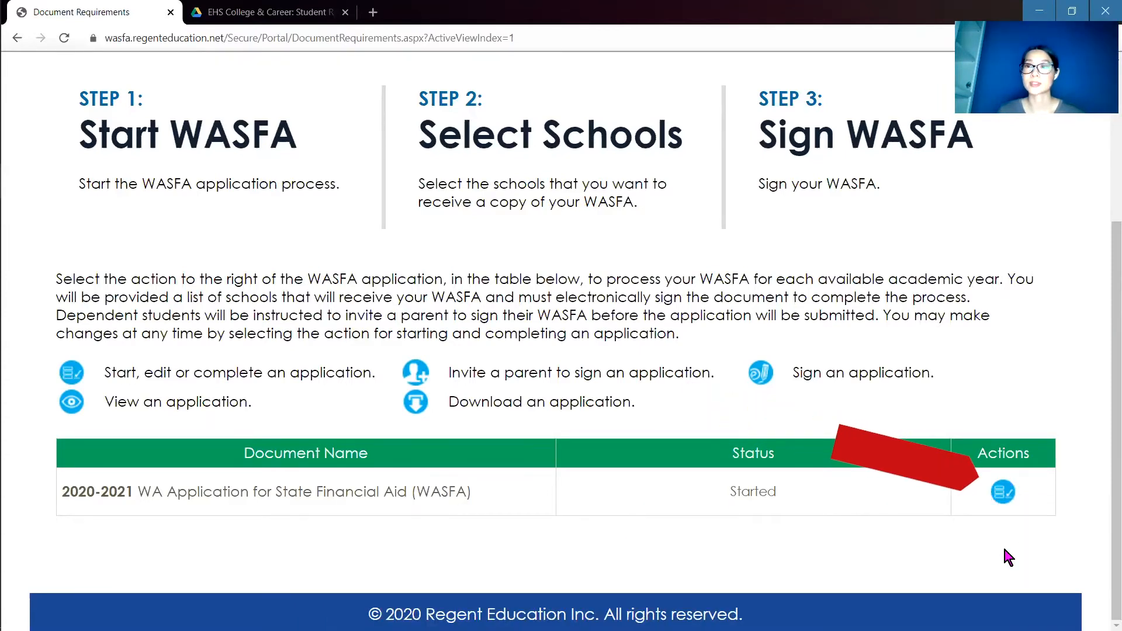
click(1004, 501)
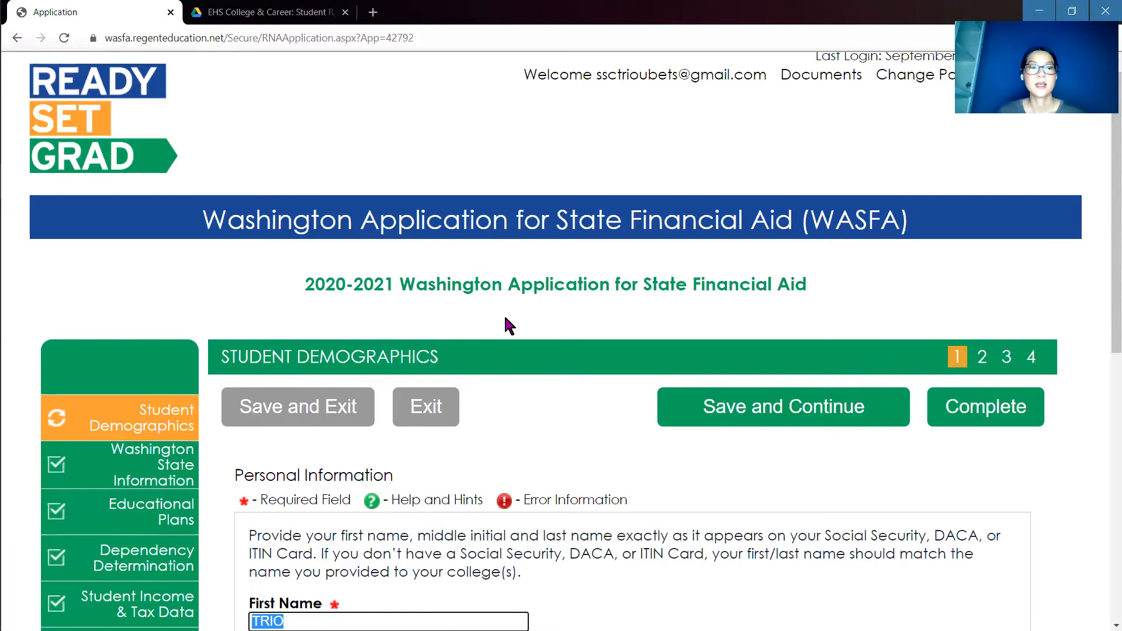
Review the student's name instructions and date of birth on page 1 of Student Demographics, and save it to continue.
scroll(550, 211, down, 3)
scroll(598, 177, down, 1)
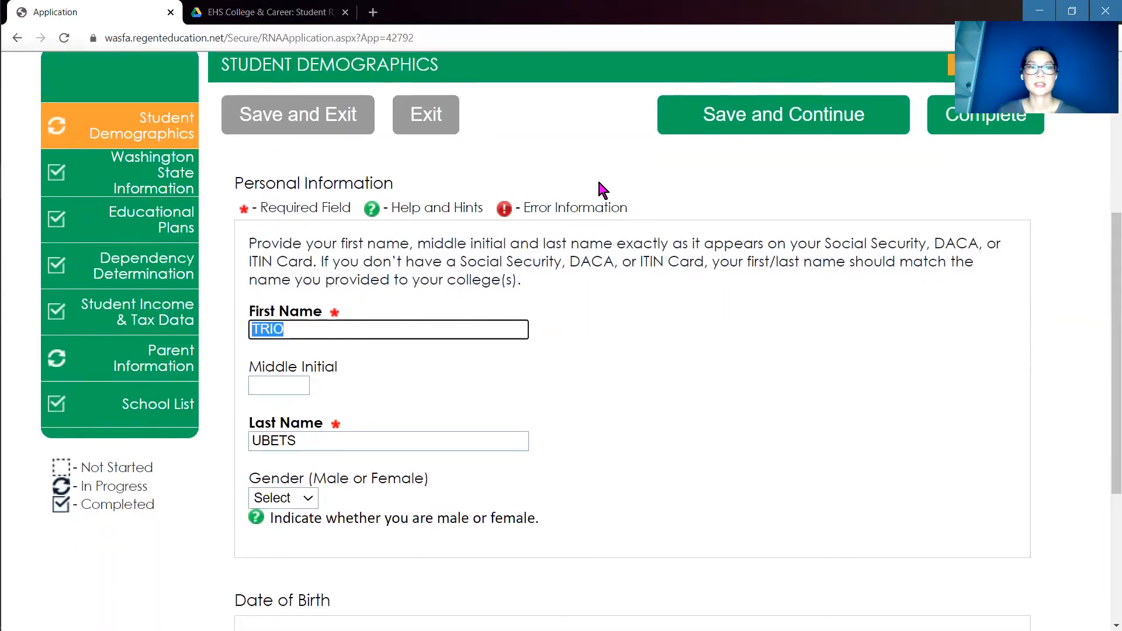
drag(235, 178, 404, 178)
click(370, 301)
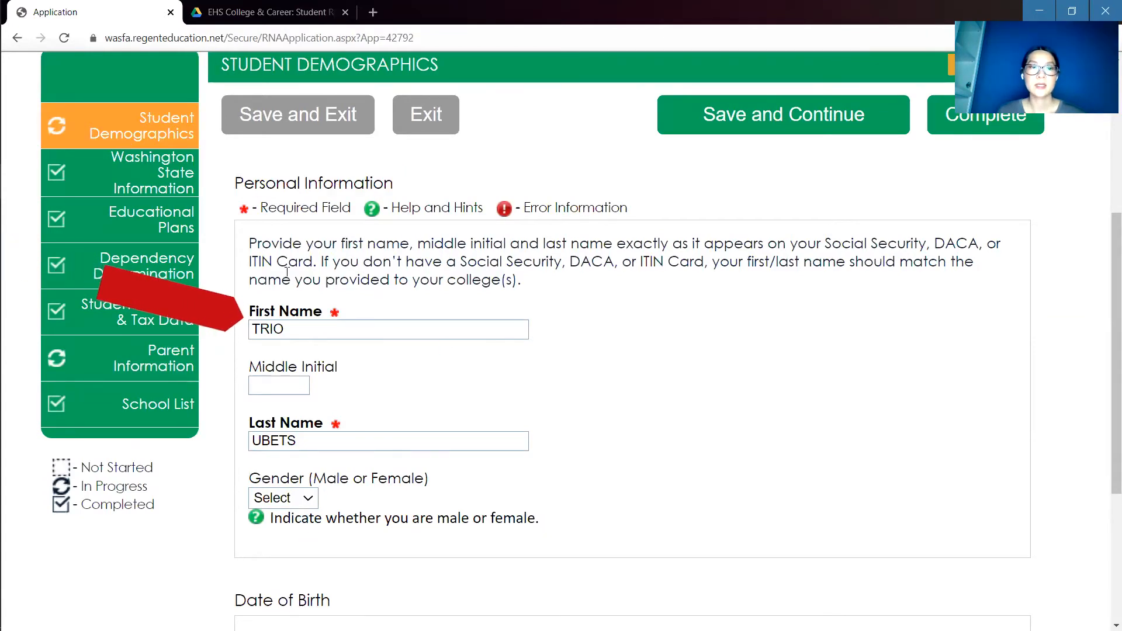
triple_click(546, 284)
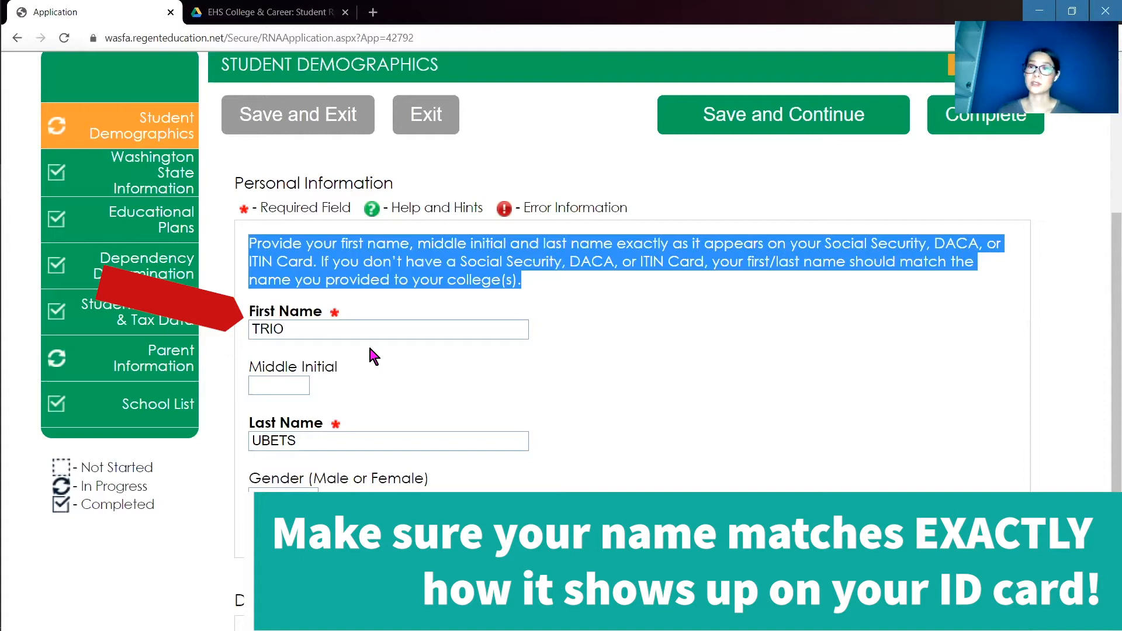
click(410, 359)
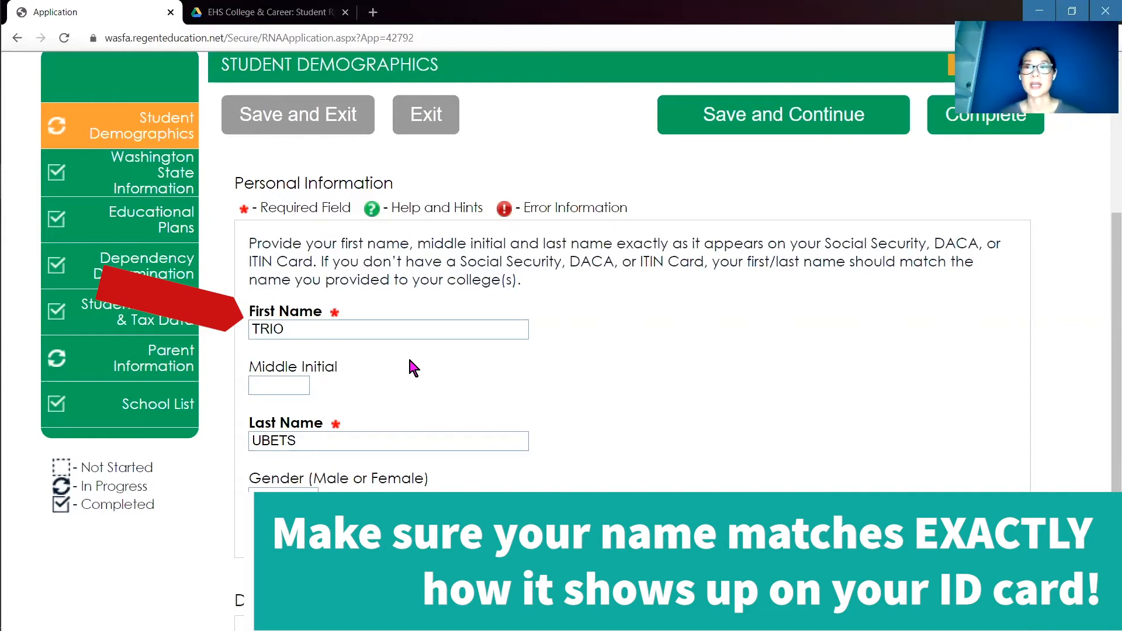
scroll(408, 365, down, 4)
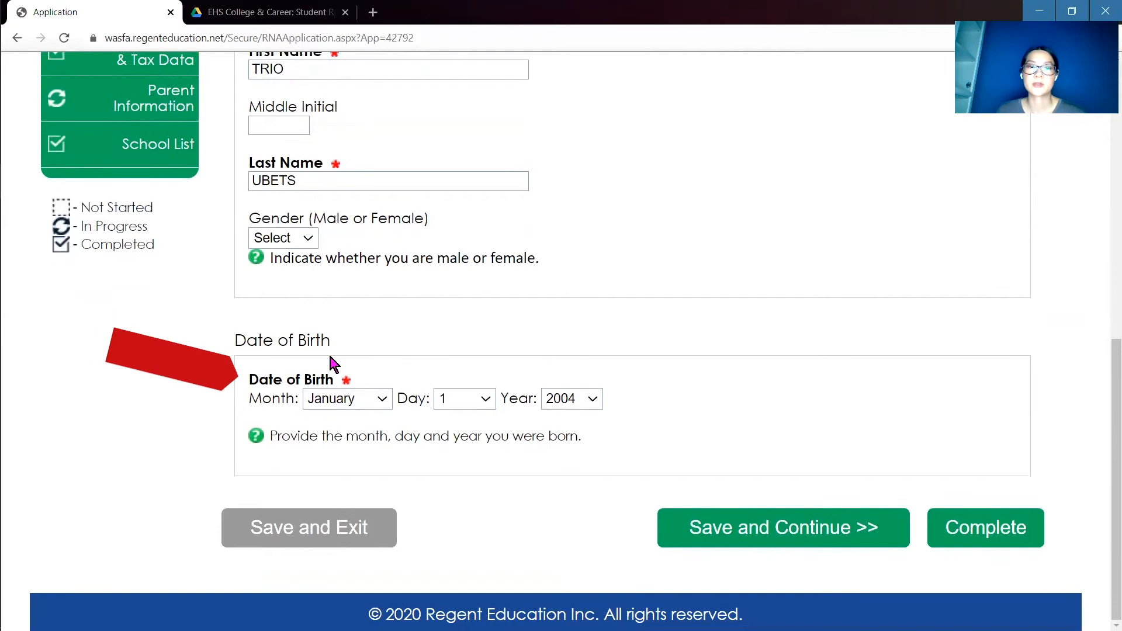
click(787, 540)
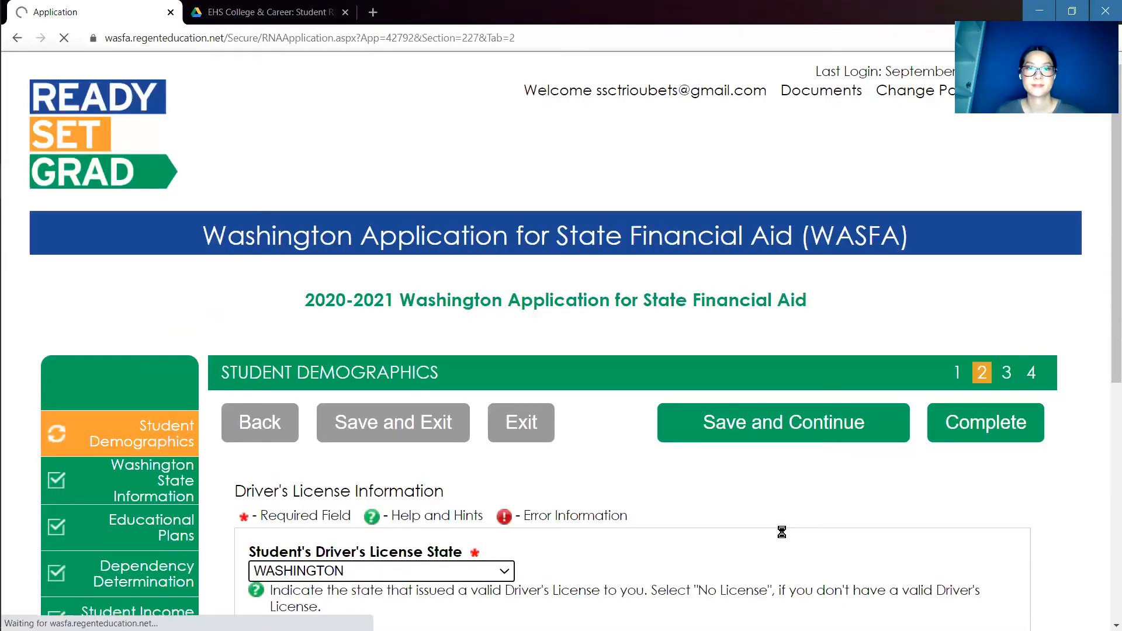
Review the driver's license information and look through the license state options, including NO LICENSE.
scroll(594, 354, down, 3)
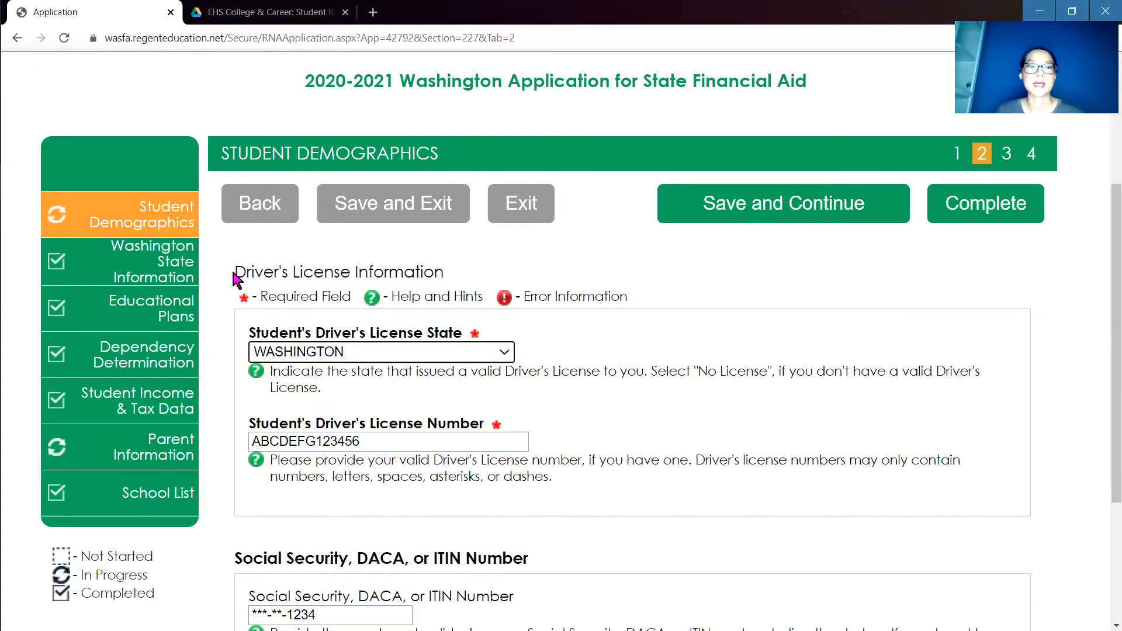
drag(234, 273, 479, 274)
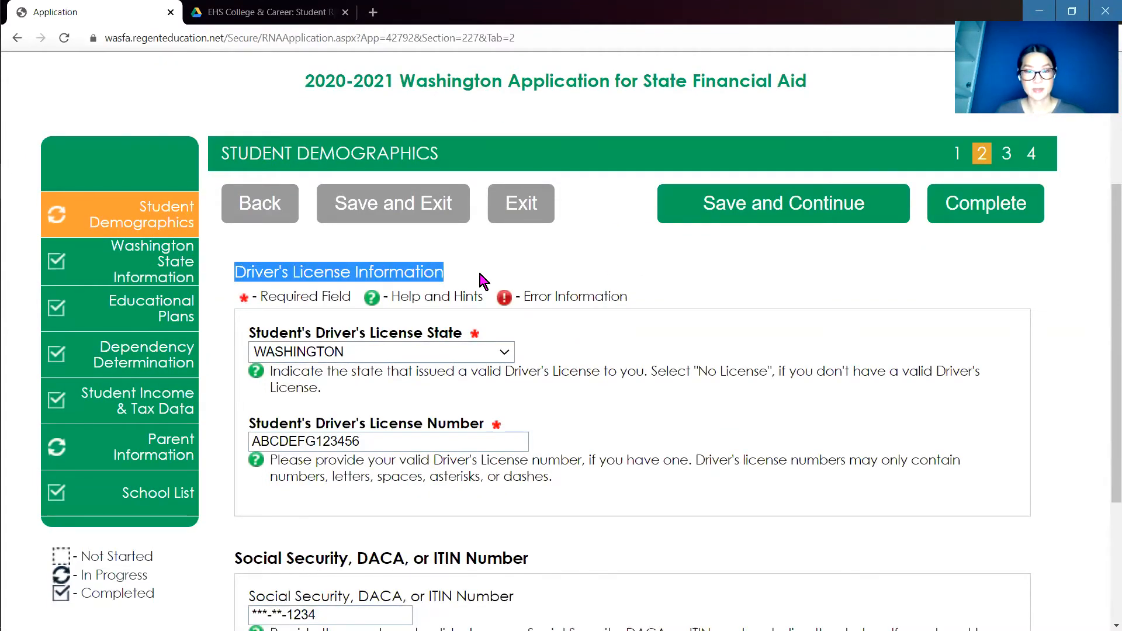
scroll(583, 237, down, 1)
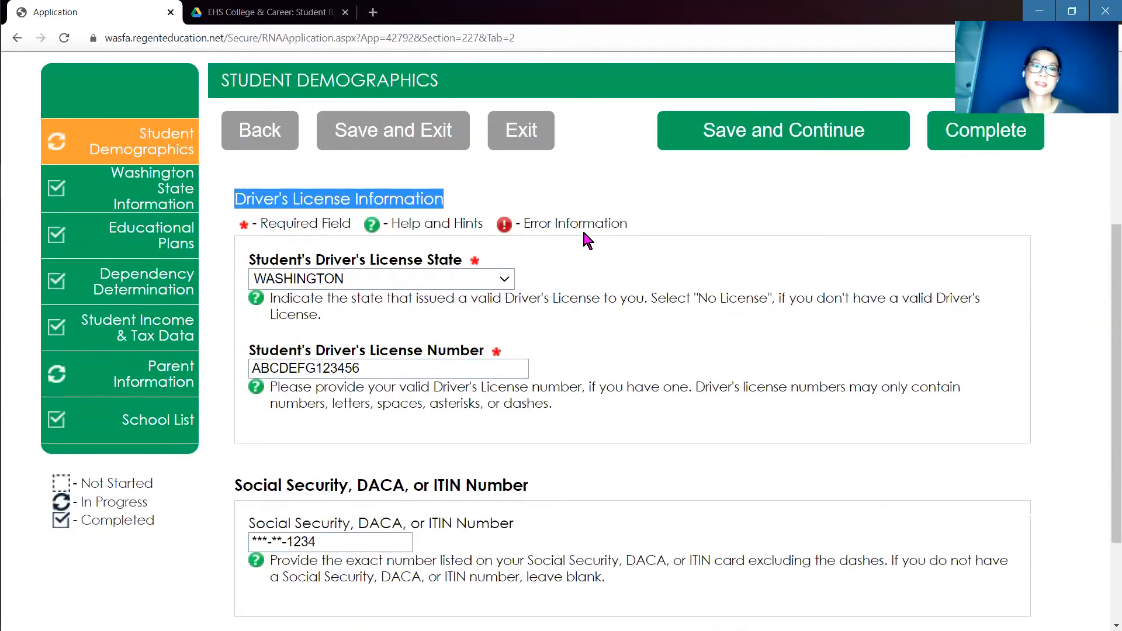
click(408, 281)
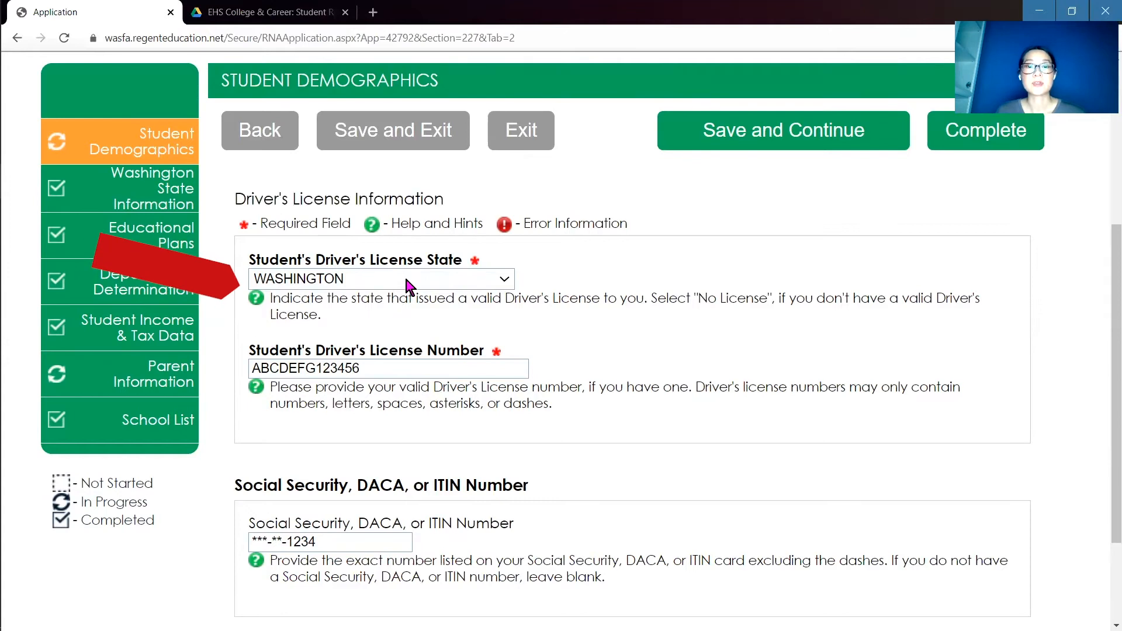
scroll(401, 331, up, 10)
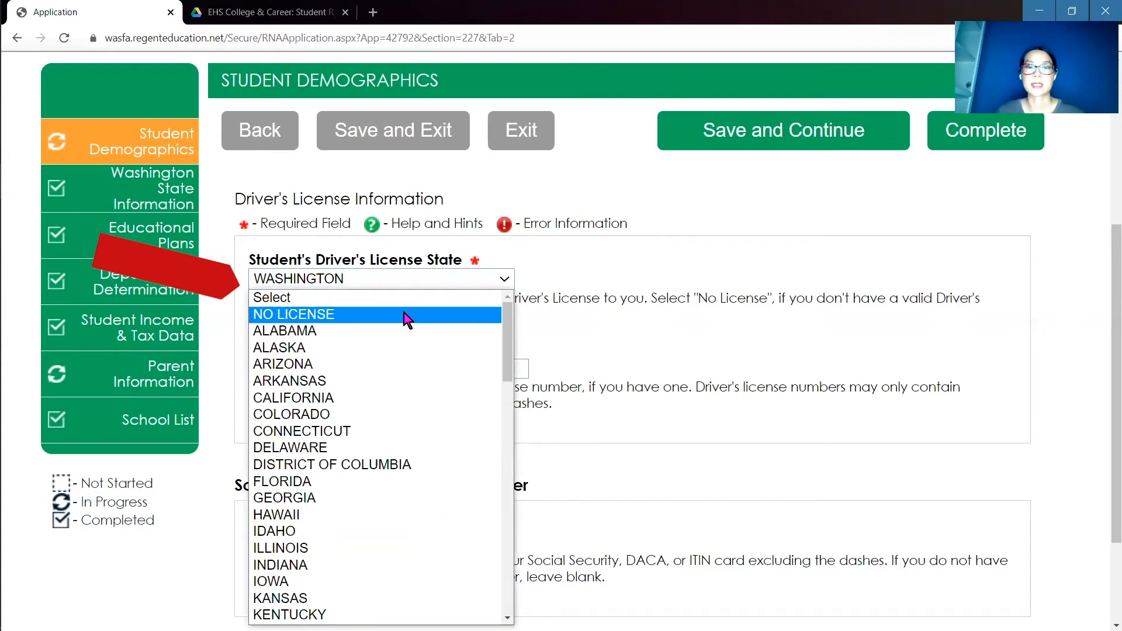
scroll(341, 324, down, 3)
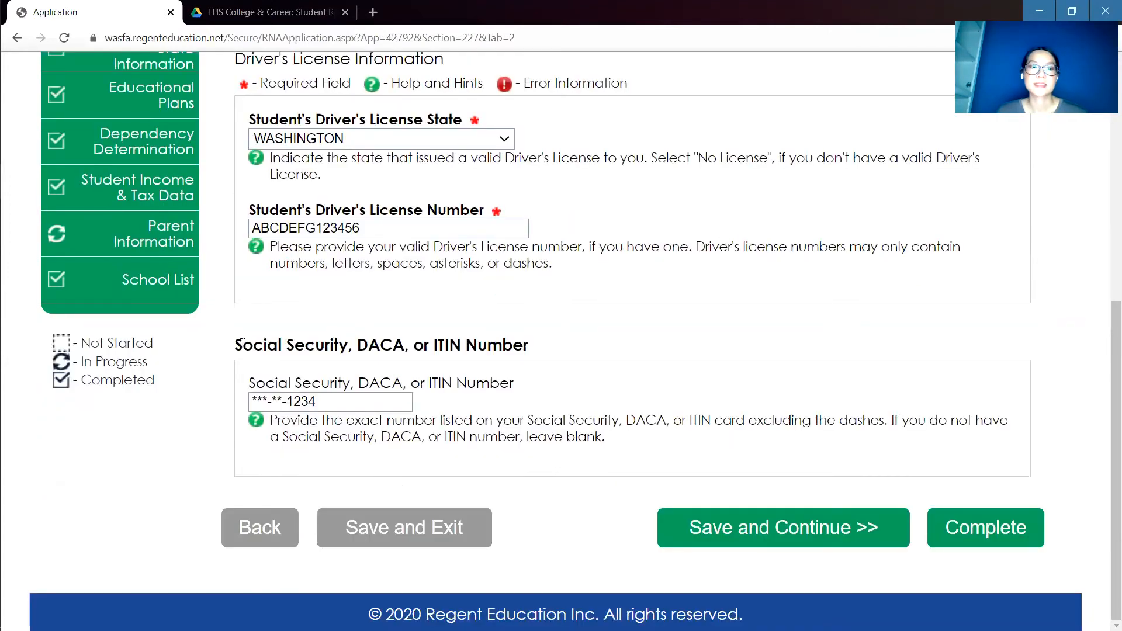
Check the Social Security, DACA, or ITIN Number section and save page 2 to continue.
drag(234, 348, 539, 348)
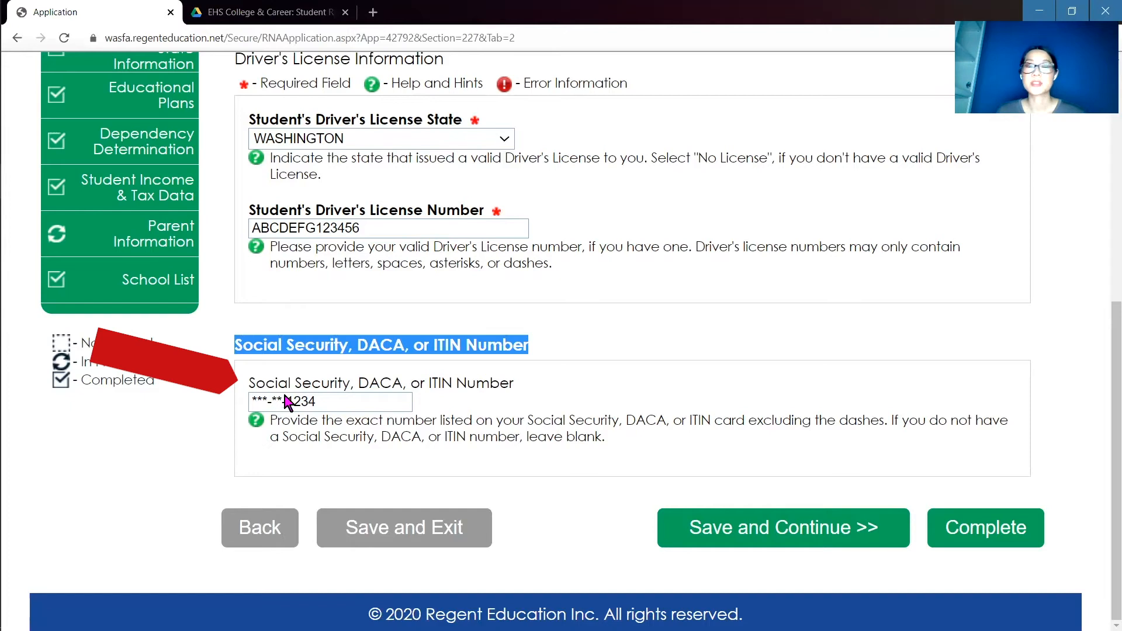
click(577, 453)
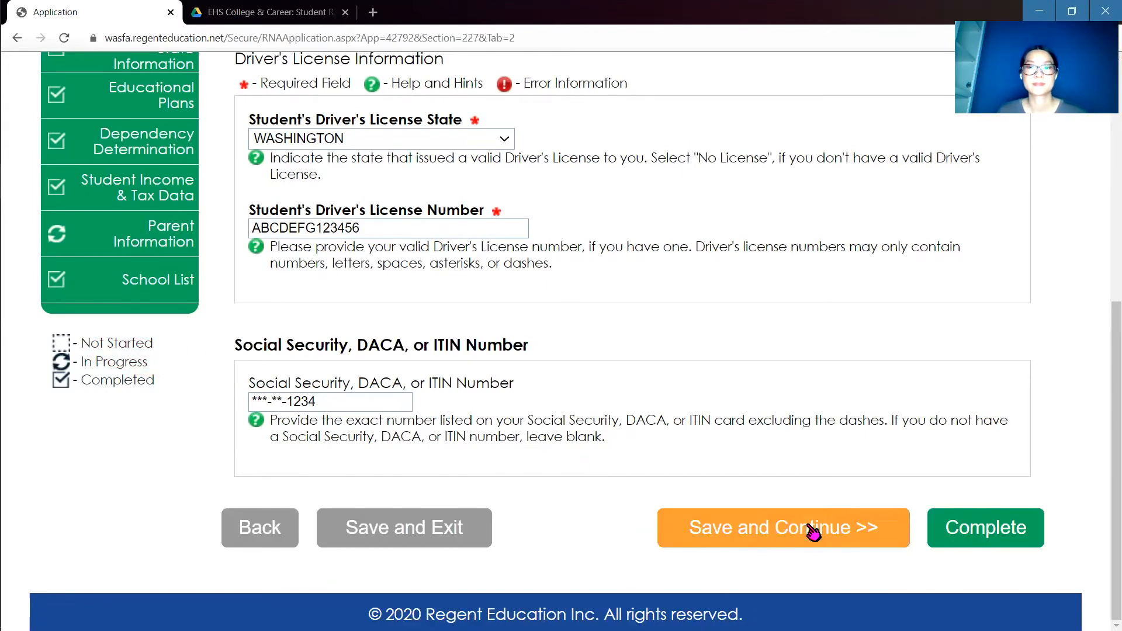
click(813, 529)
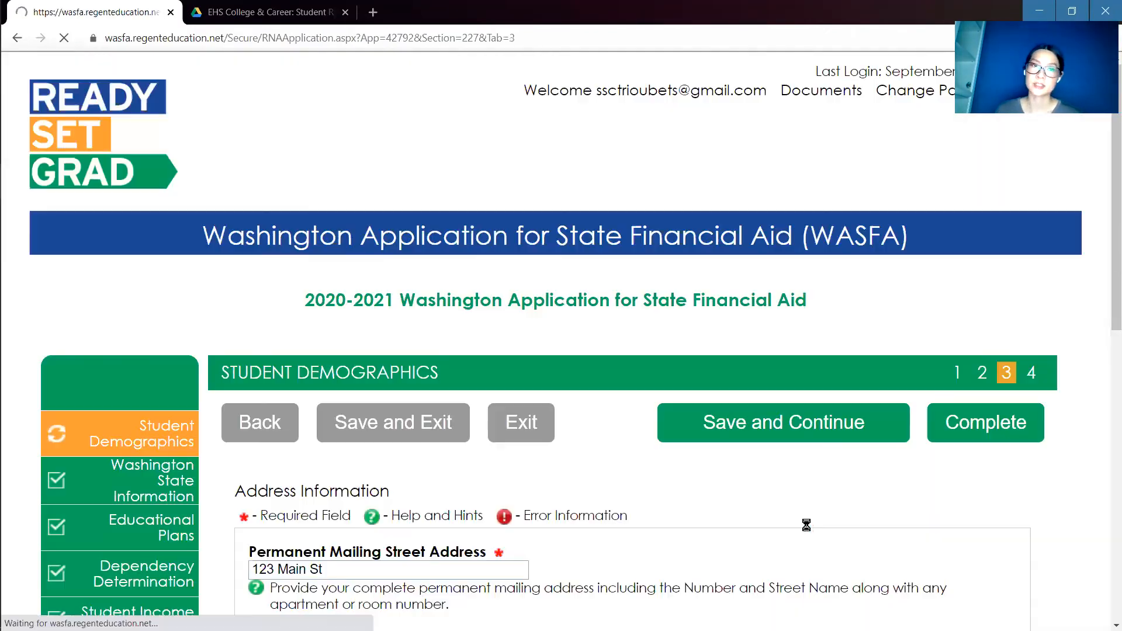
Review the student's permanent mailing address entries under Address Information.
scroll(602, 336, down, 3)
click(607, 319)
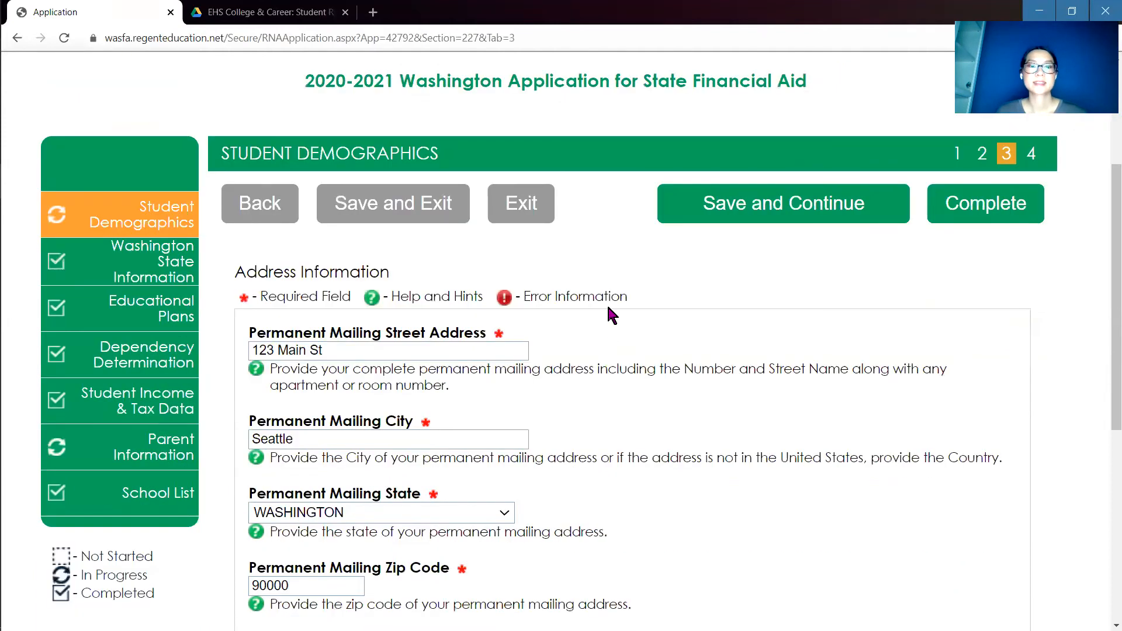
scroll(606, 303, down, 1)
drag(235, 199, 391, 191)
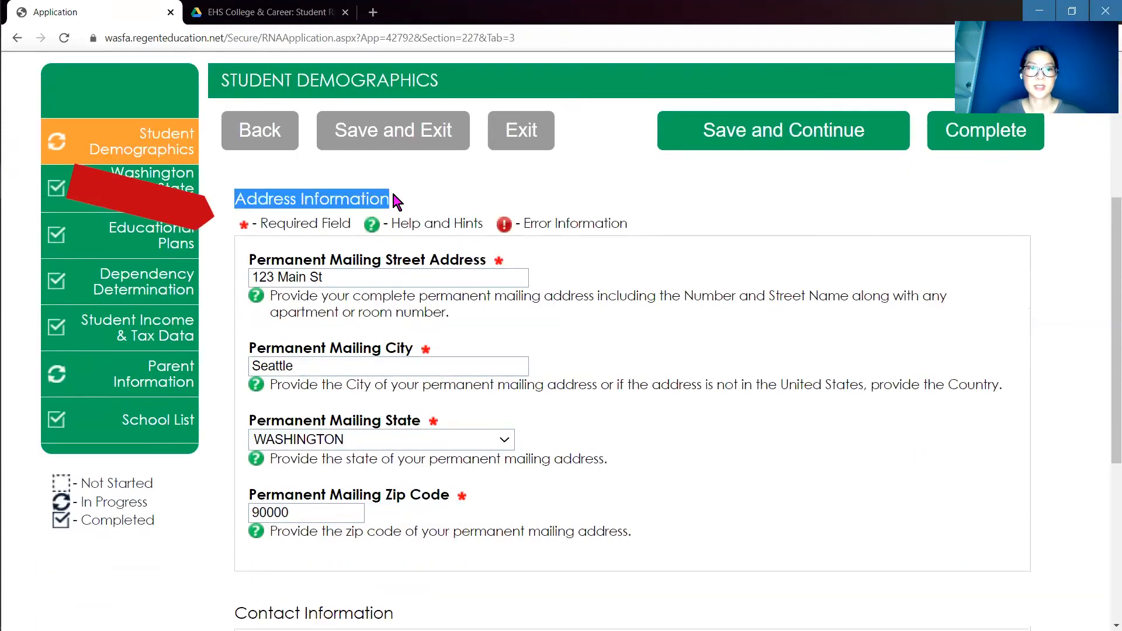
Check the student's telephone number and primary email address under Contact Information, and save page 3 to continue.
scroll(410, 259, down, 5)
scroll(411, 264, down, 1)
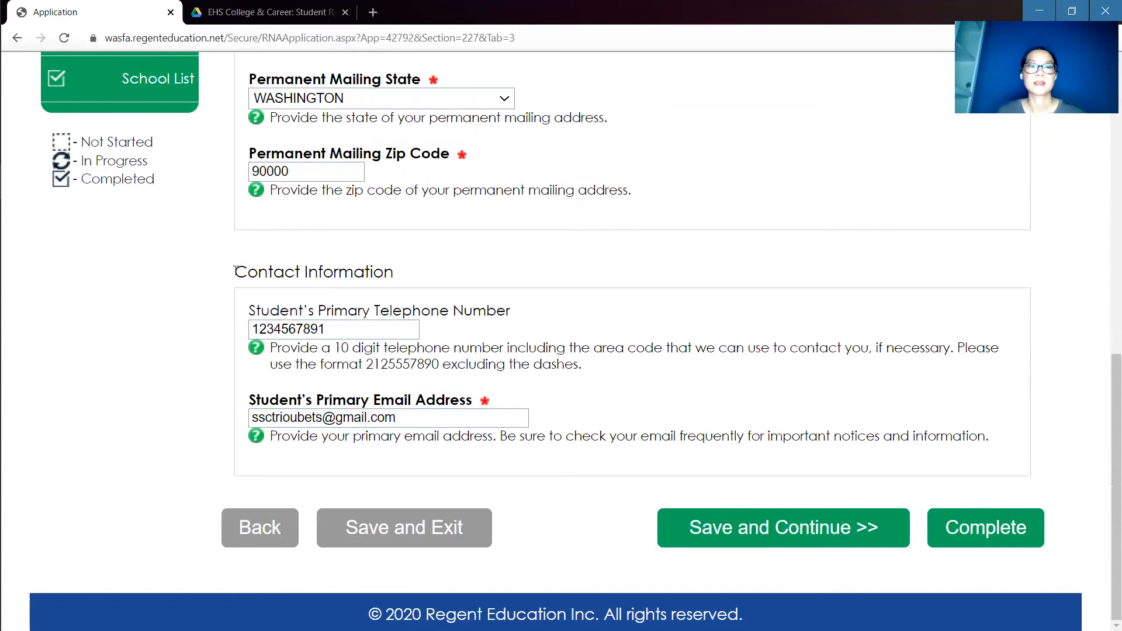
drag(242, 268, 415, 268)
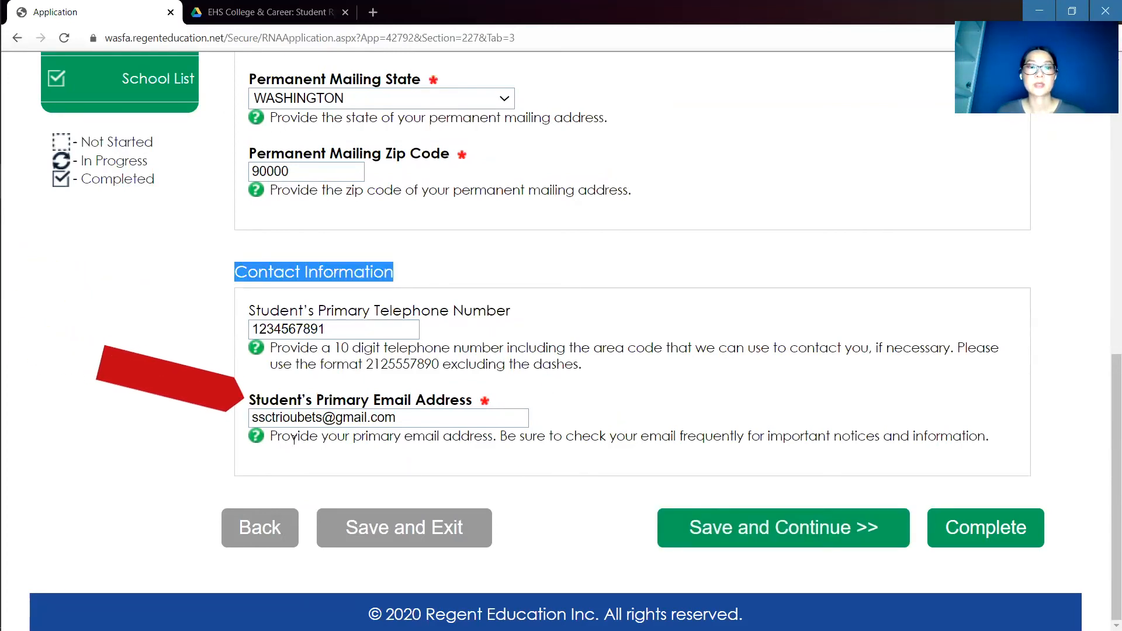
click(282, 454)
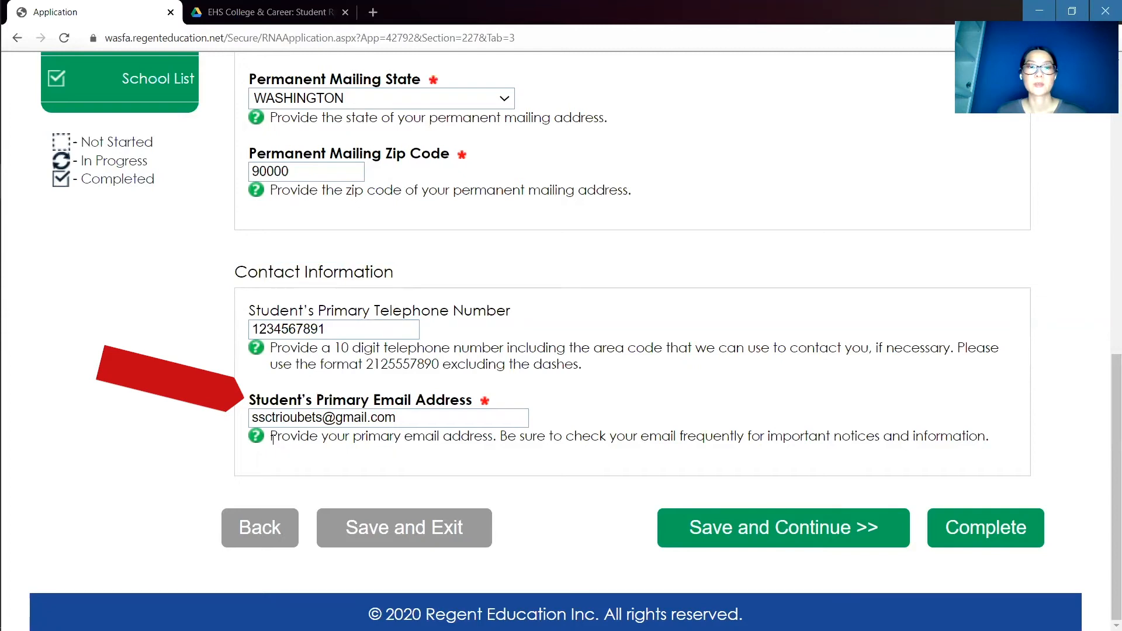
drag(247, 401, 476, 409)
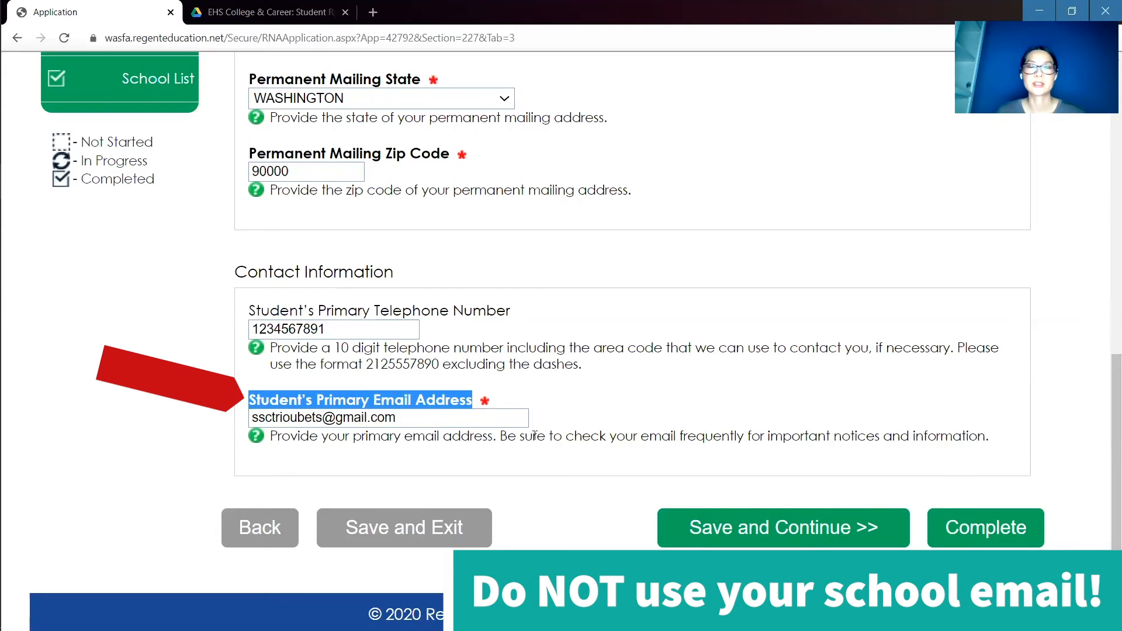
click(801, 539)
Set the student's marital status to Single in Student's Family Information.
scroll(602, 325, down, 2)
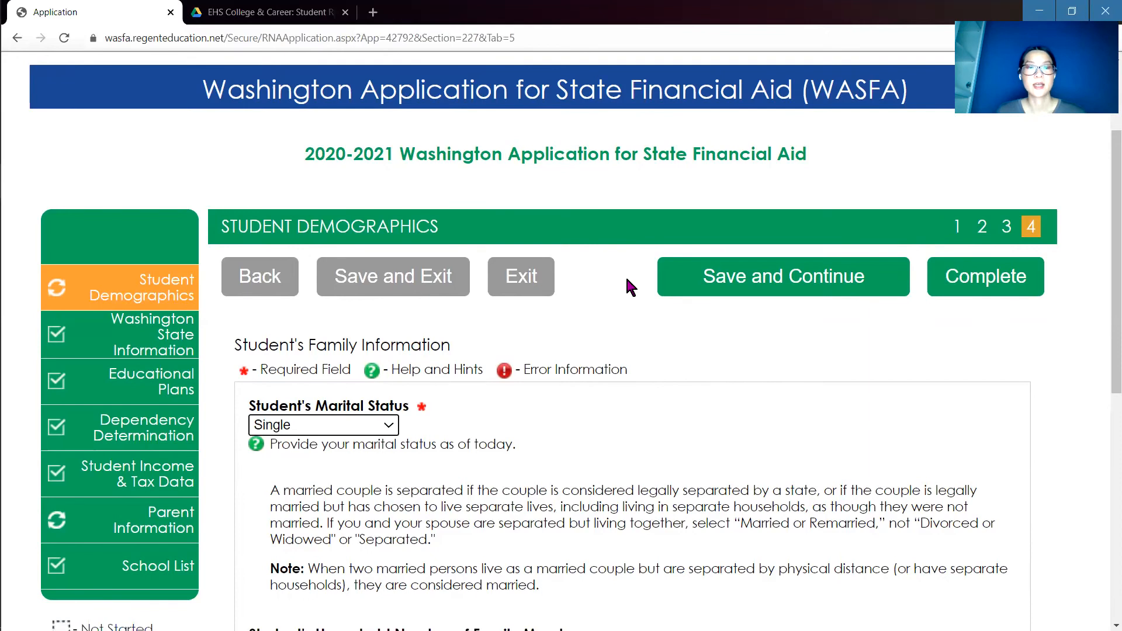
scroll(356, 209, down, 3)
click(353, 204)
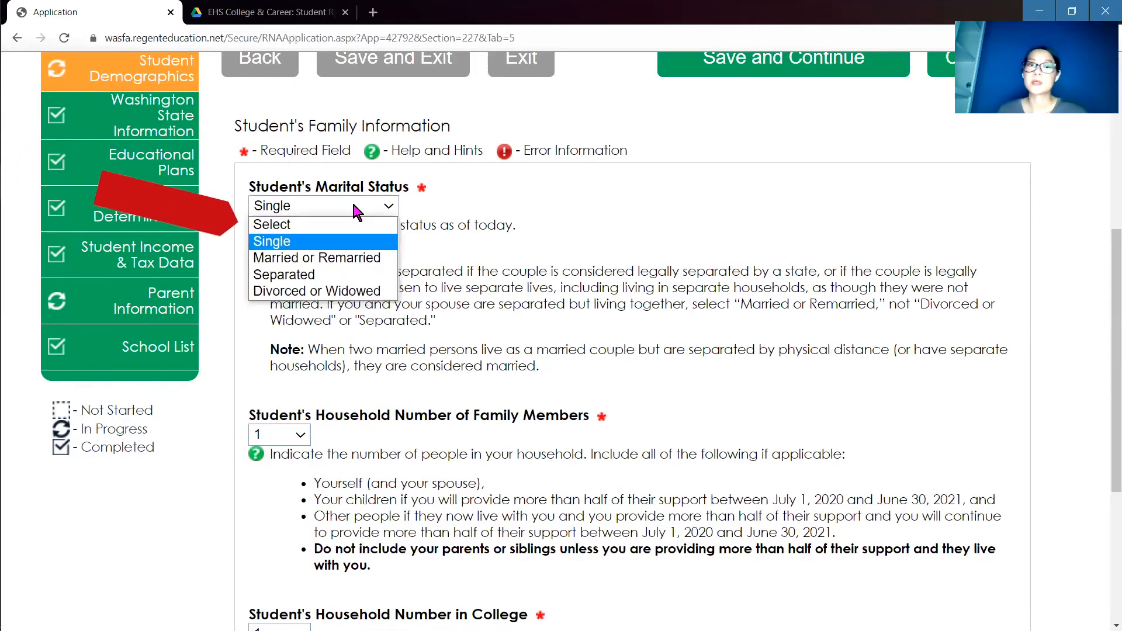
click(374, 242)
Read the Student's Household Number of Family Members instructions, including the rule on parents and siblings.
scroll(362, 245, down, 1)
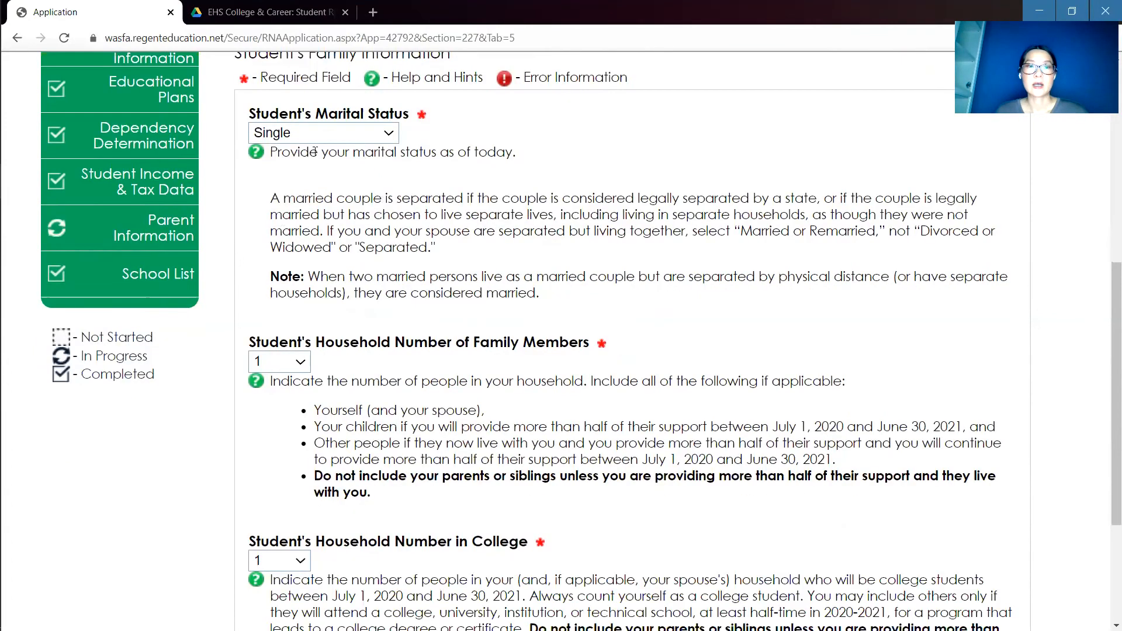
drag(250, 345, 556, 368)
click(555, 368)
drag(250, 346, 589, 350)
click(590, 350)
scroll(336, 208, down, 3)
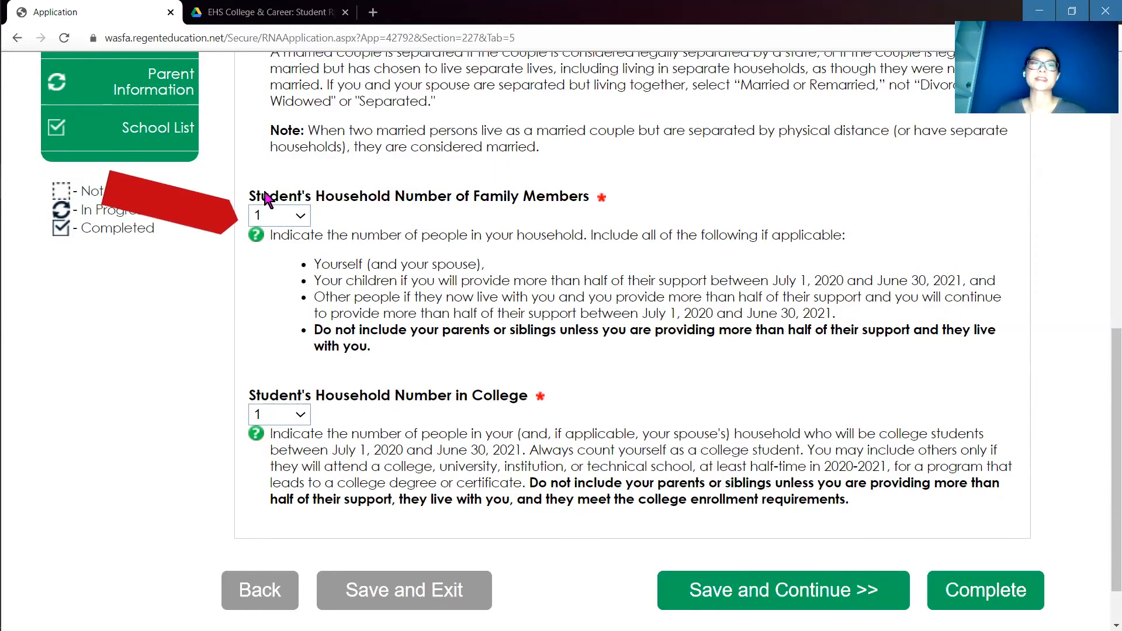
drag(249, 197, 576, 215)
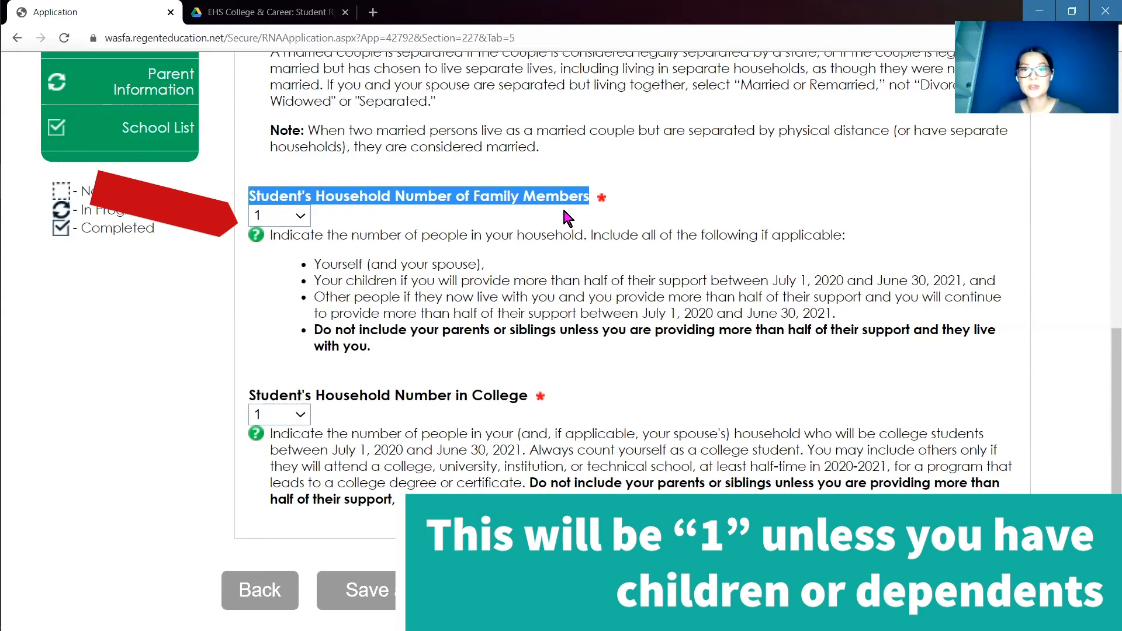
drag(314, 330, 380, 352)
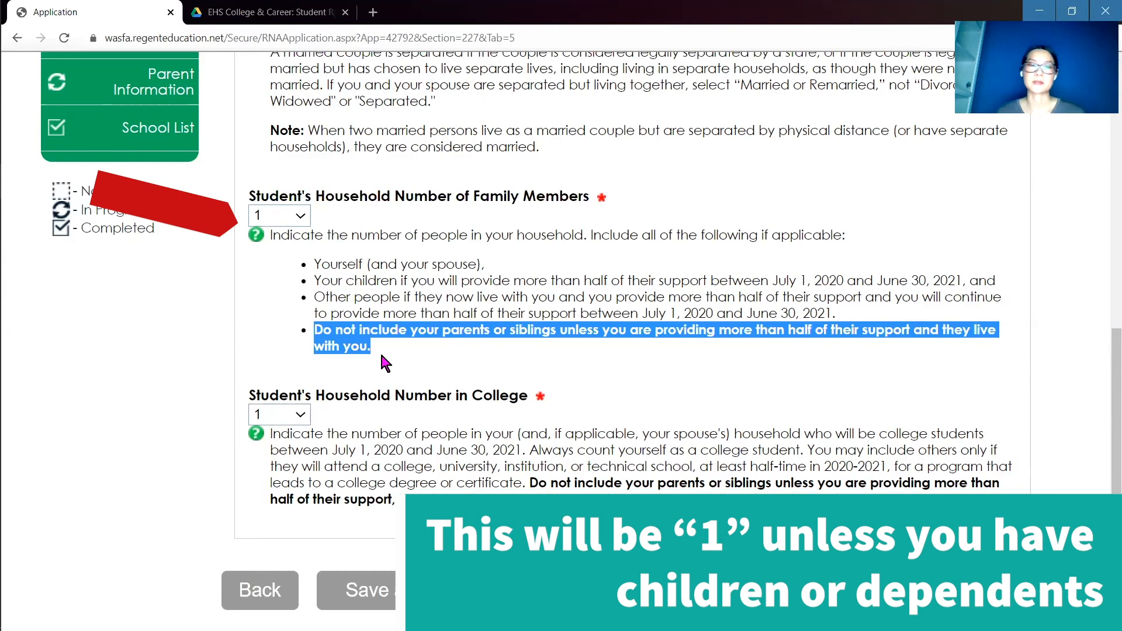
Check the Student's Household Number in College entry and save page 4 of Student Demographics to continue.
click(228, 403)
mouse_move(248, 397)
mouse_down()
mouse_move(288, 413)
mouse_move(529, 406)
mouse_up()
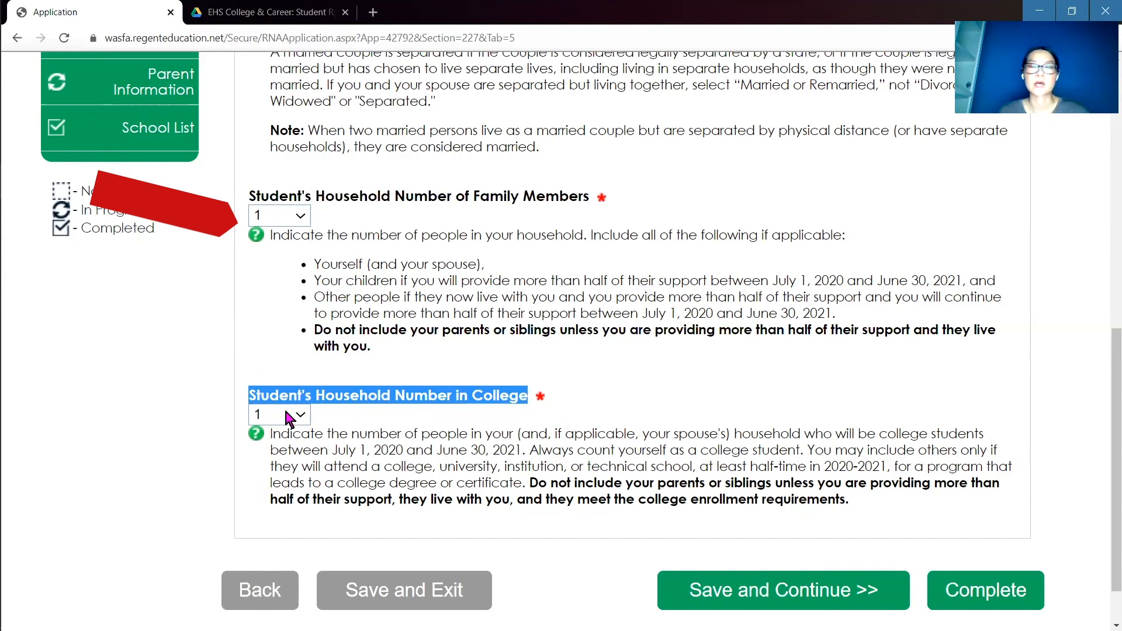
click(325, 420)
scroll(674, 464, down, 1)
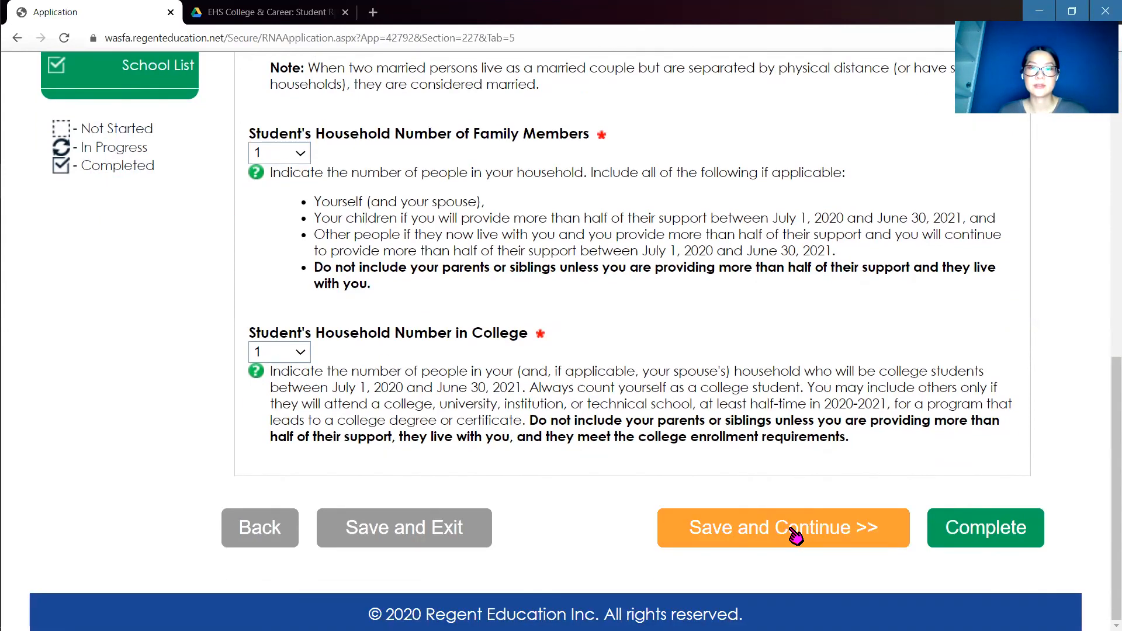
click(796, 536)
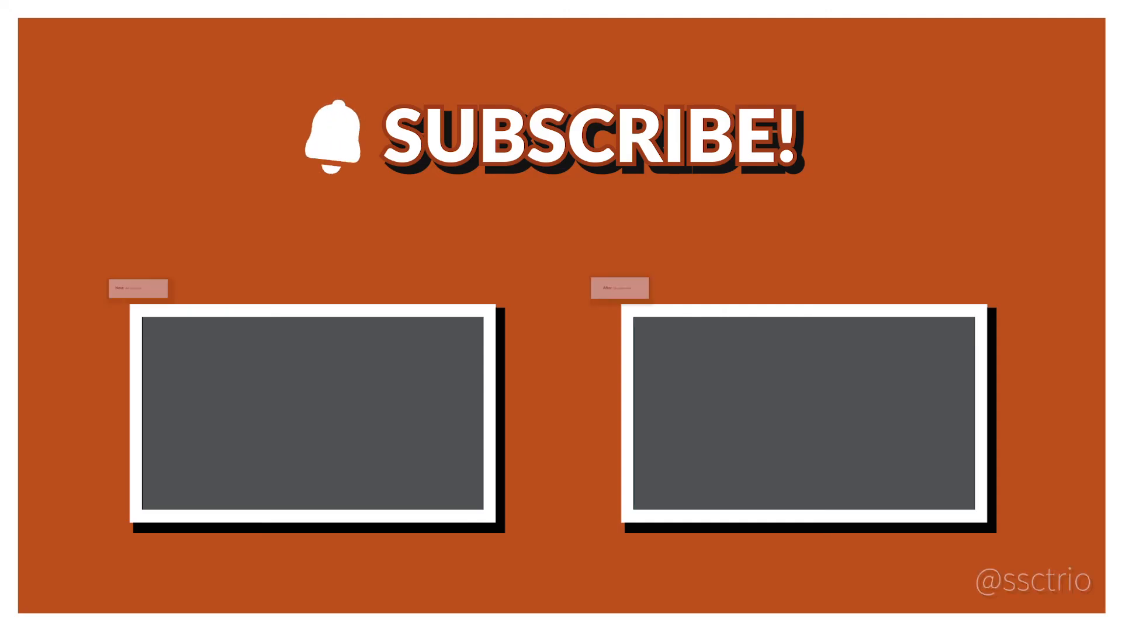